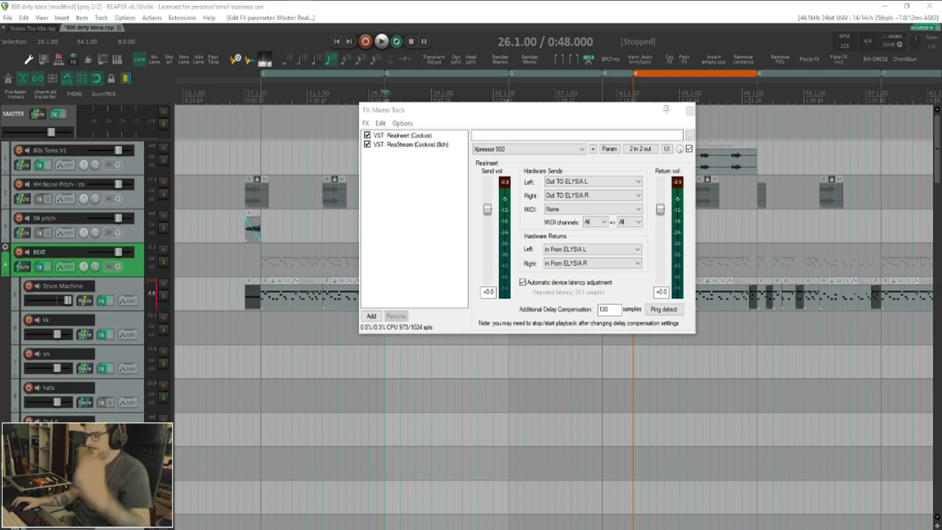
- Look through the project's tracks from the drum tracks down to the vocals and back to the master
{"action": "left_click_drag", "start_coordinate": [467, 114], "coordinate": [681, 101]}
{"action": "scroll", "coordinate": [430, 240], "scroll_direction": "down", "scroll_amount": 8}
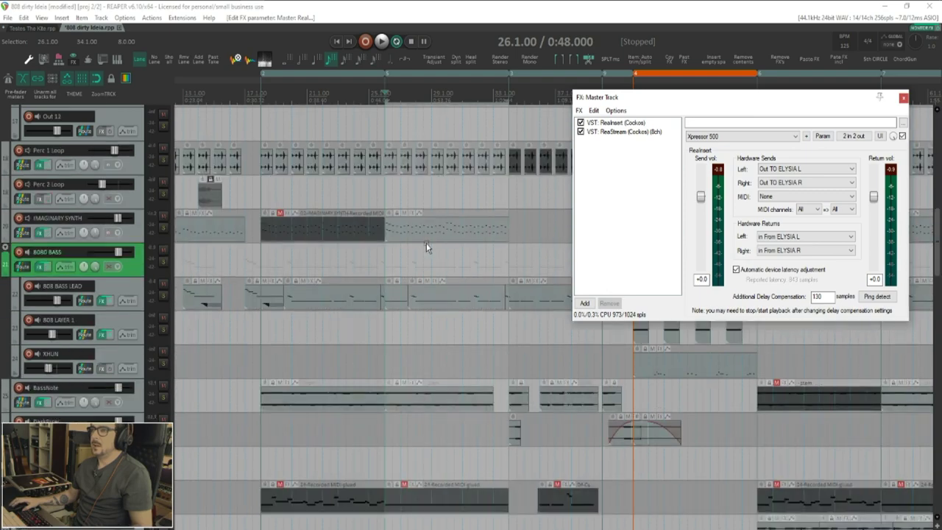
{"action": "scroll", "coordinate": [426, 242], "scroll_direction": "down", "scroll_amount": 12}
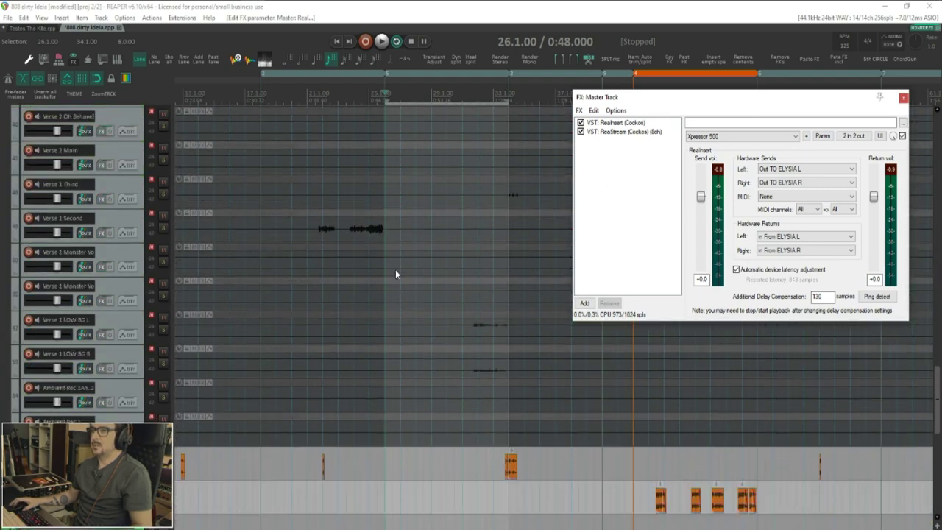
{"action": "scroll", "coordinate": [395, 270], "scroll_direction": "down", "scroll_amount": 5}
{"action": "scroll", "coordinate": [392, 269], "scroll_direction": "up", "scroll_amount": 5}
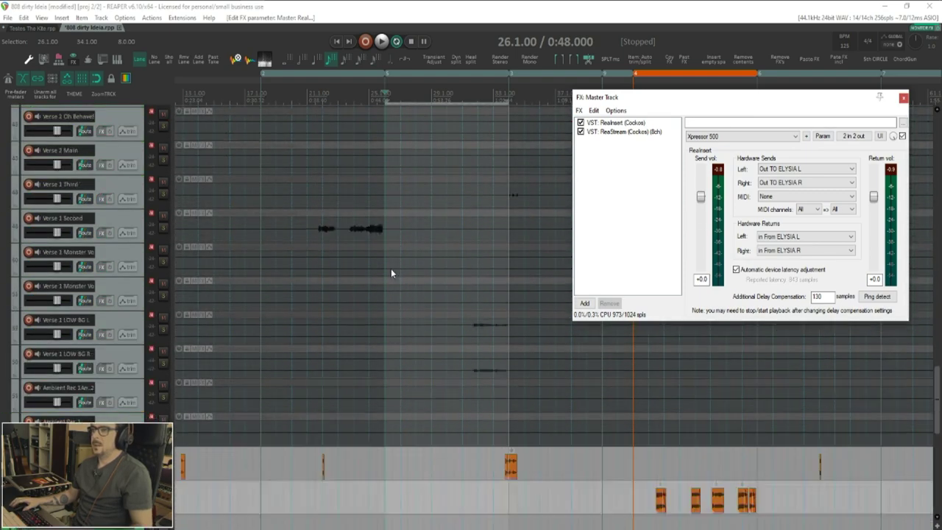
{"action": "scroll", "coordinate": [390, 268], "scroll_direction": "up", "scroll_amount": 6}
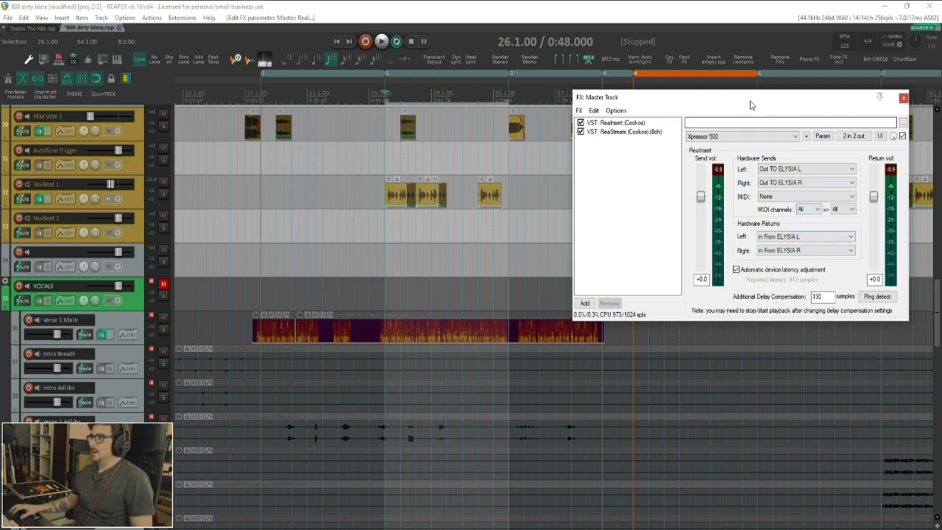
{"action": "left_click_drag", "start_coordinate": [751, 105], "coordinate": [710, 111]}
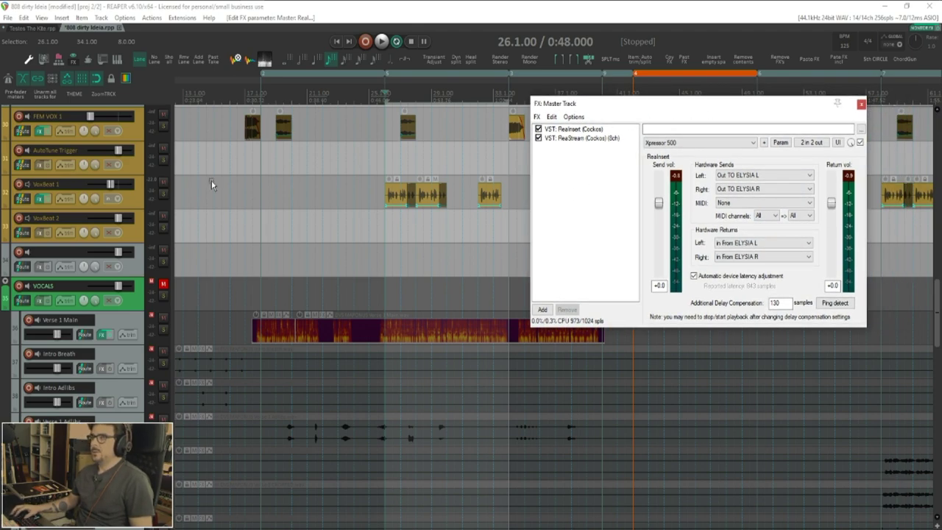
{"action": "scroll", "coordinate": [211, 180], "scroll_direction": "up", "scroll_amount": 15}
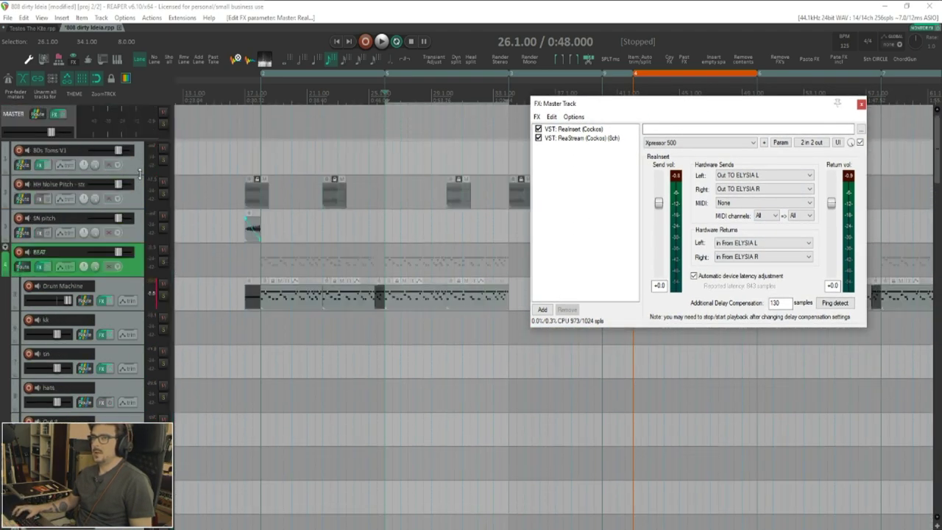
- Review the ReaStream and ReaInsert settings in the master track's effects chain
{"action": "left_click", "coordinate": [71, 115]}
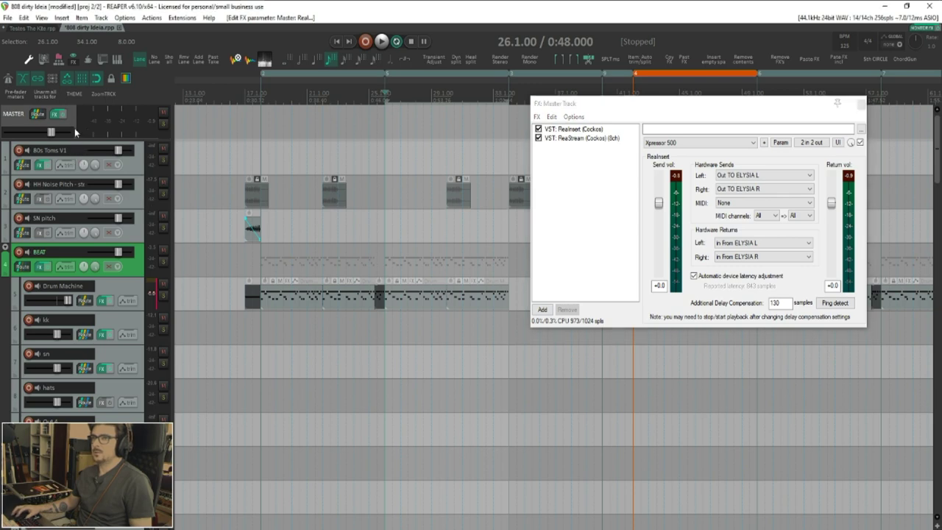
{"action": "left_click_drag", "start_coordinate": [616, 111], "coordinate": [560, 108]}
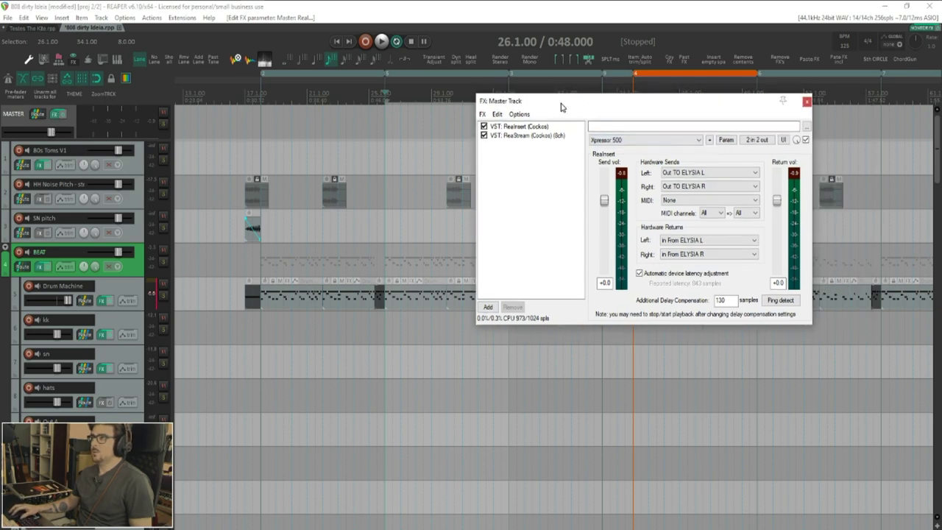
{"action": "left_click", "coordinate": [527, 136]}
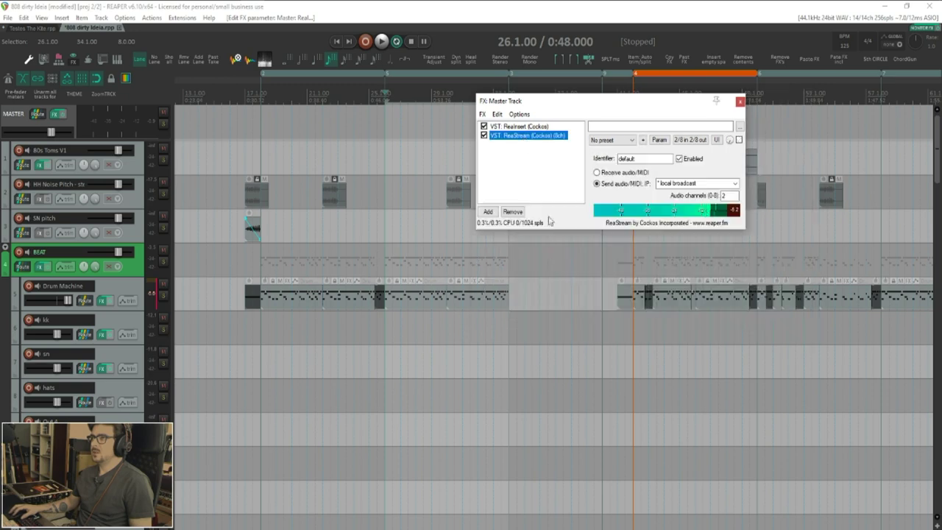
{"action": "left_click", "coordinate": [524, 127]}
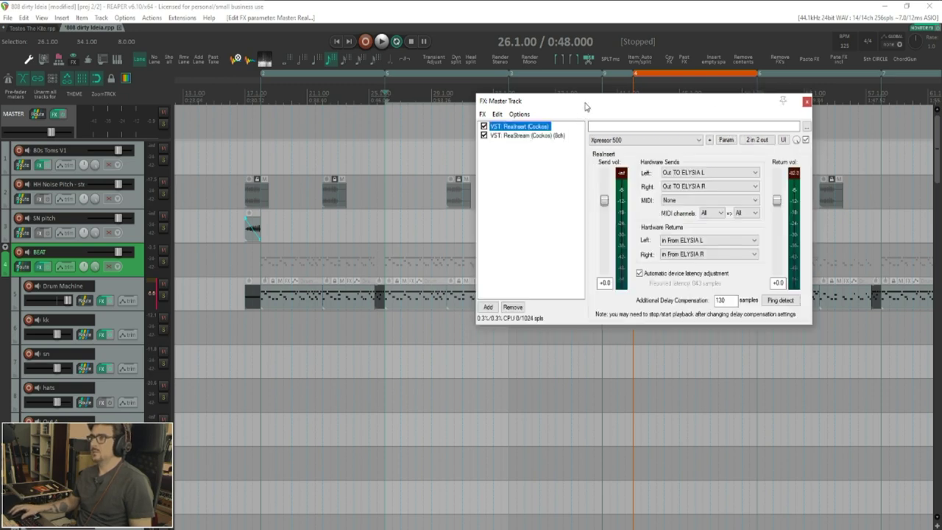
{"action": "left_click_drag", "start_coordinate": [624, 105], "coordinate": [500, 108]}
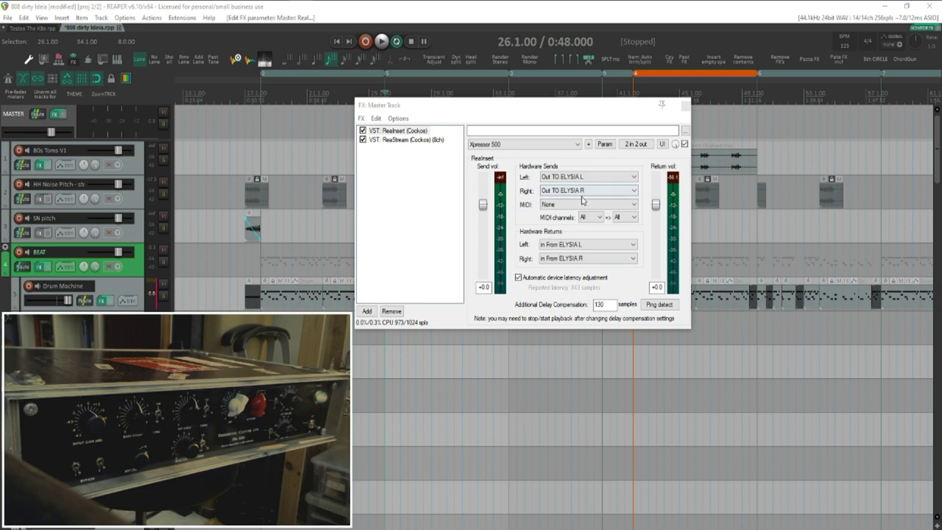
- Play the selected section while watching ReaInsert's send and return levels
{"action": "left_click_drag", "start_coordinate": [552, 105], "coordinate": [750, 166]}
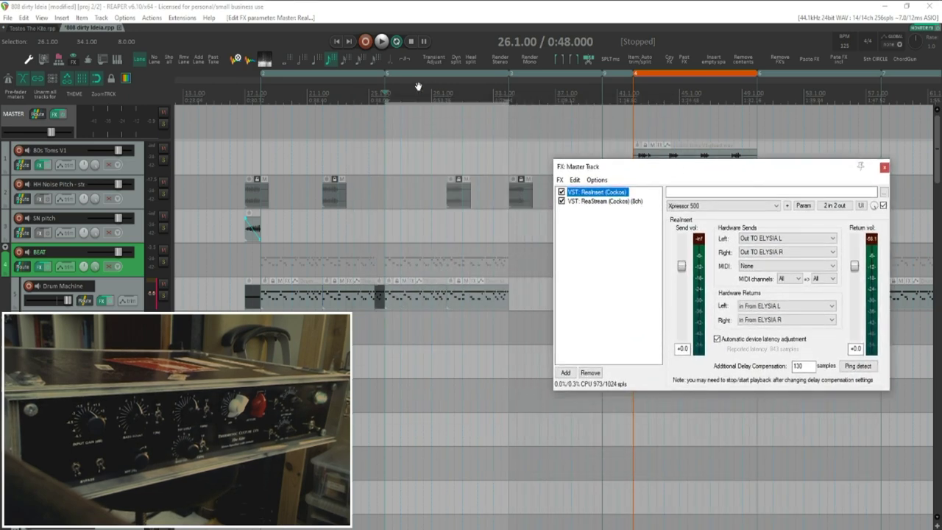
{"action": "key", "text": "space"}
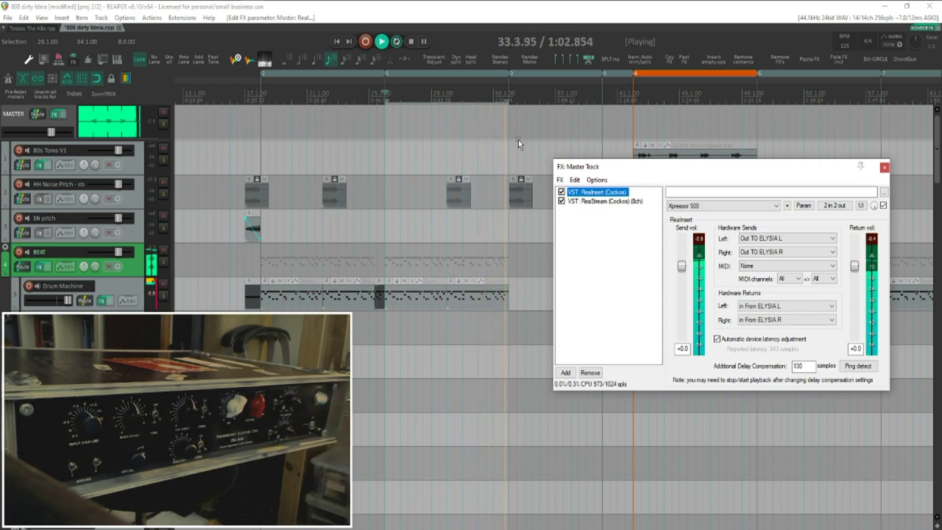
{"action": "left_click", "coordinate": [475, 10]}
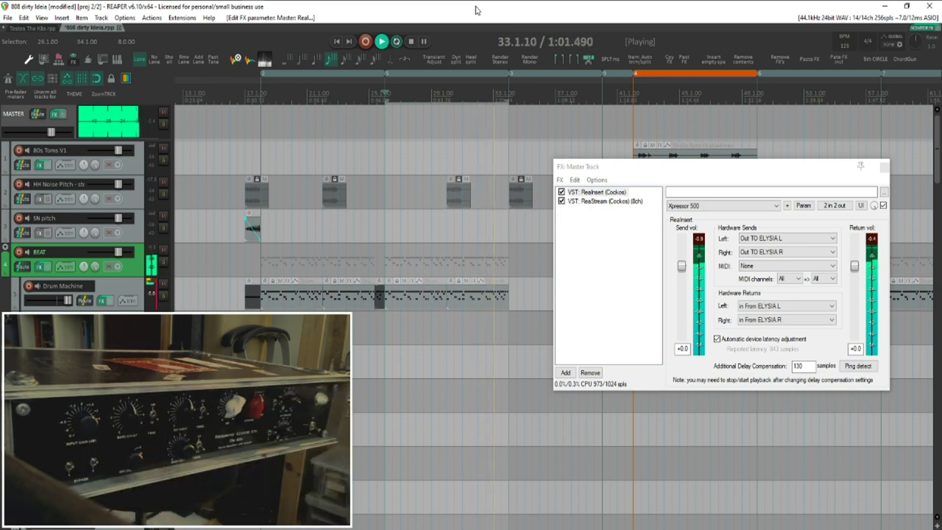
{"action": "key", "text": "space"}
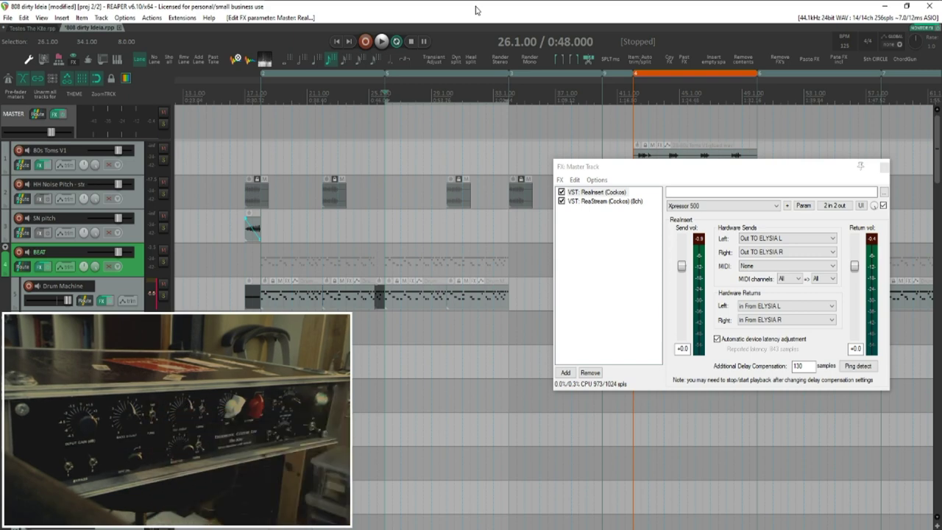
{"action": "key", "text": "space"}
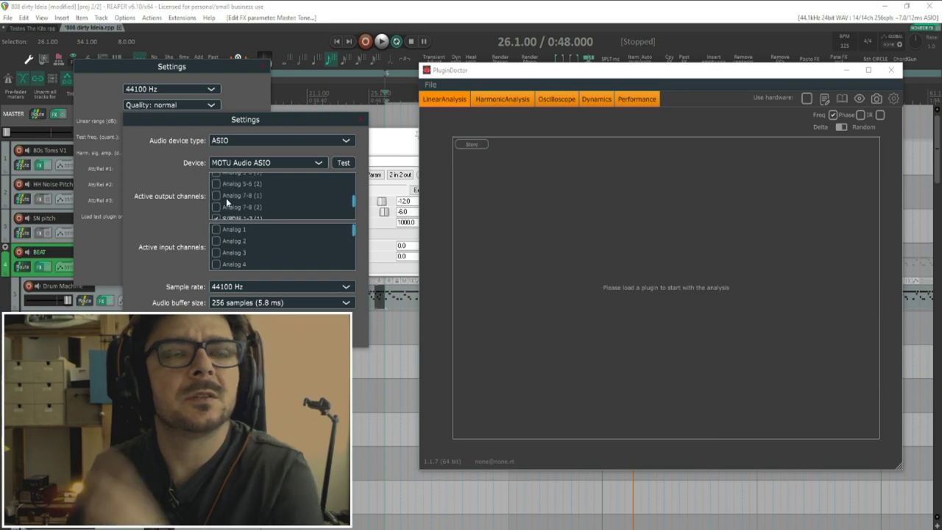
- In PluginDoctor's audio hardware settings, activate Analog 7-8 outputs and Analog 7 and 8 inputs, and deactivate the S/PDIF 1-2 outputs
{"action": "left_click", "coordinate": [215, 197]}
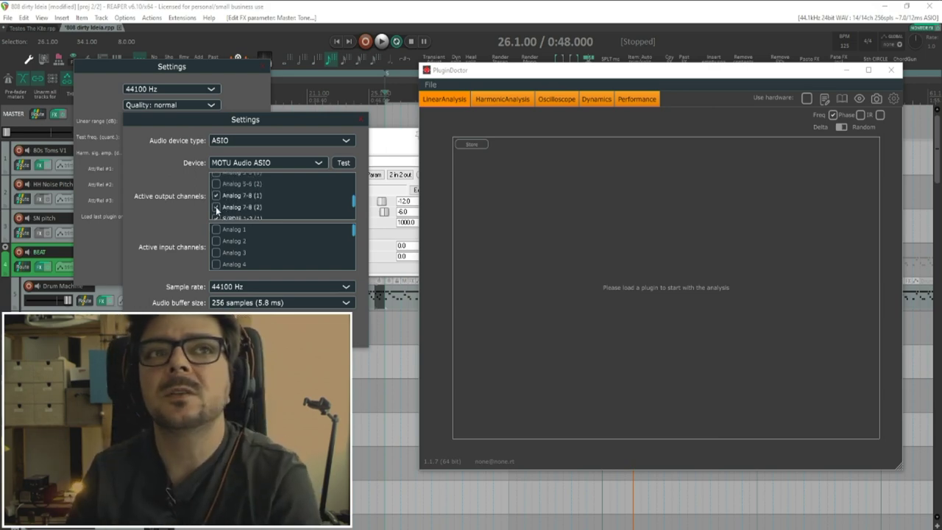
{"action": "scroll", "coordinate": [225, 209], "scroll_direction": "down", "scroll_amount": 2}
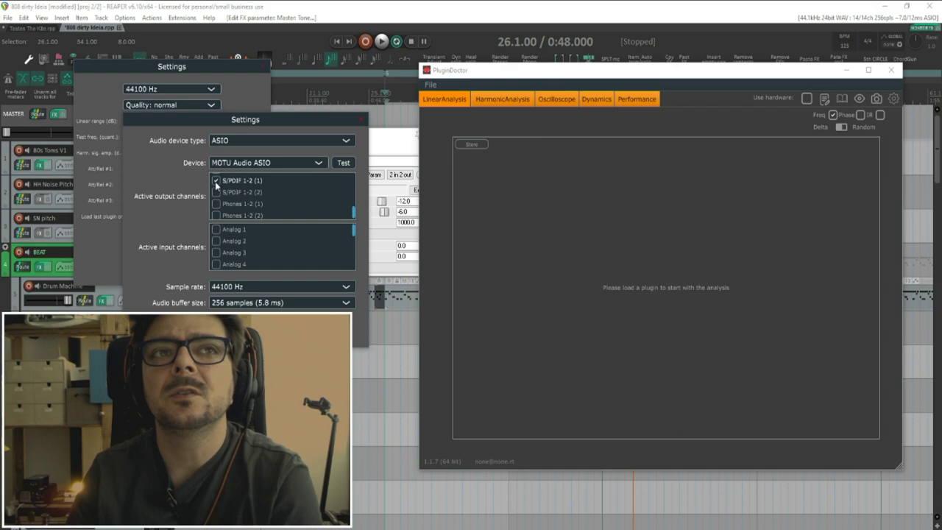
{"action": "left_click", "coordinate": [216, 192]}
{"action": "scroll", "coordinate": [234, 243], "scroll_direction": "down", "scroll_amount": 3}
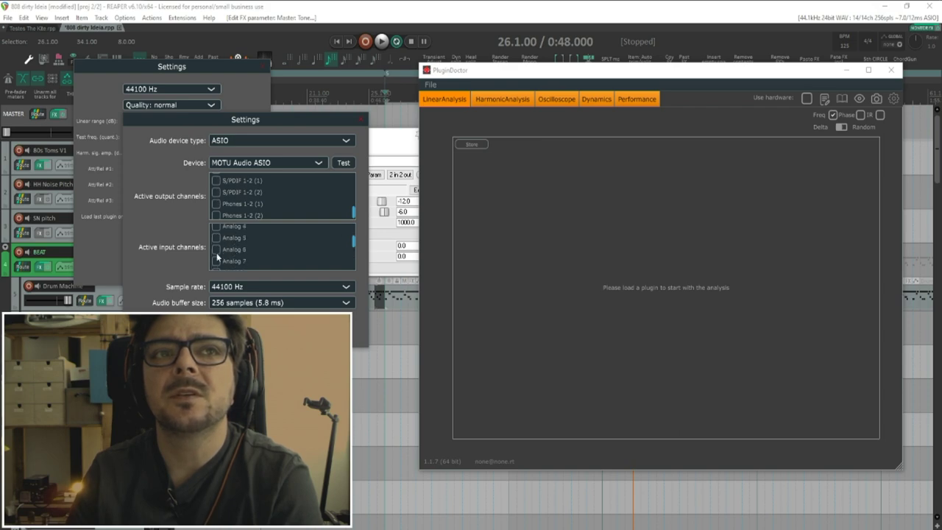
{"action": "scroll", "coordinate": [239, 256], "scroll_direction": "down", "scroll_amount": 1}
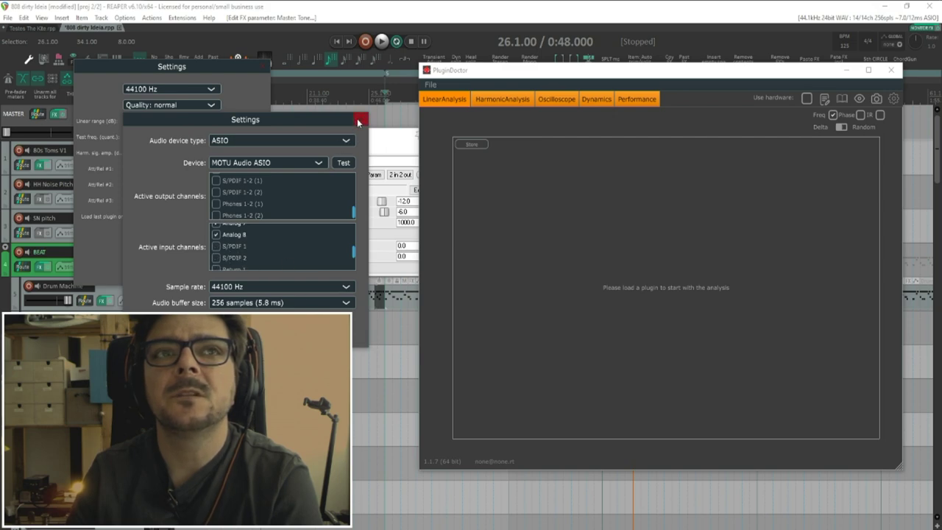
{"action": "left_click", "coordinate": [359, 121]}
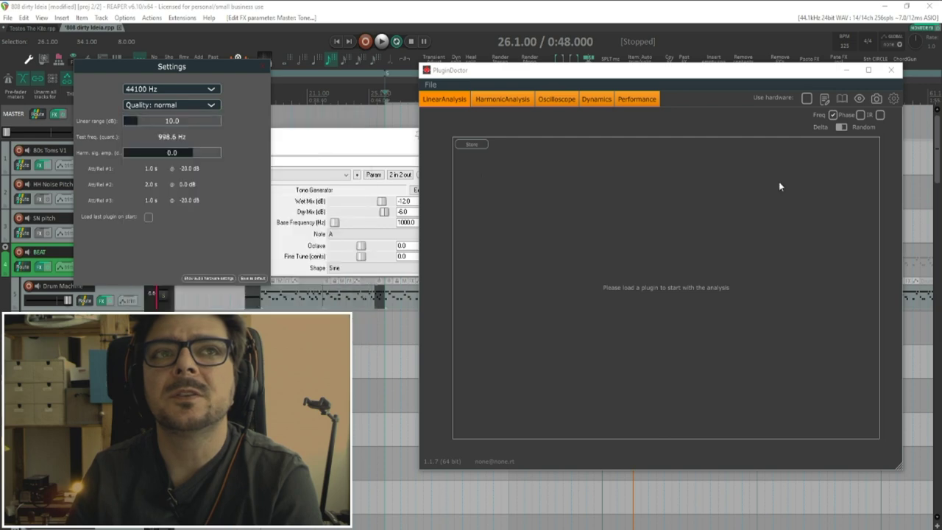
- Enable hardware analysis to plot the external unit's frequency response in LinearAnalysis
{"action": "left_click", "coordinate": [807, 99]}
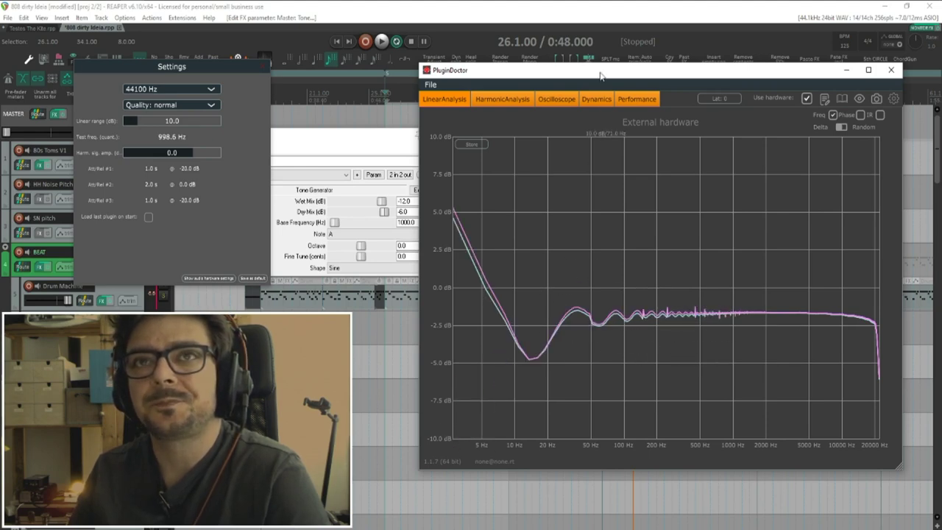
{"action": "left_click_drag", "start_coordinate": [600, 76], "coordinate": [637, 173]}
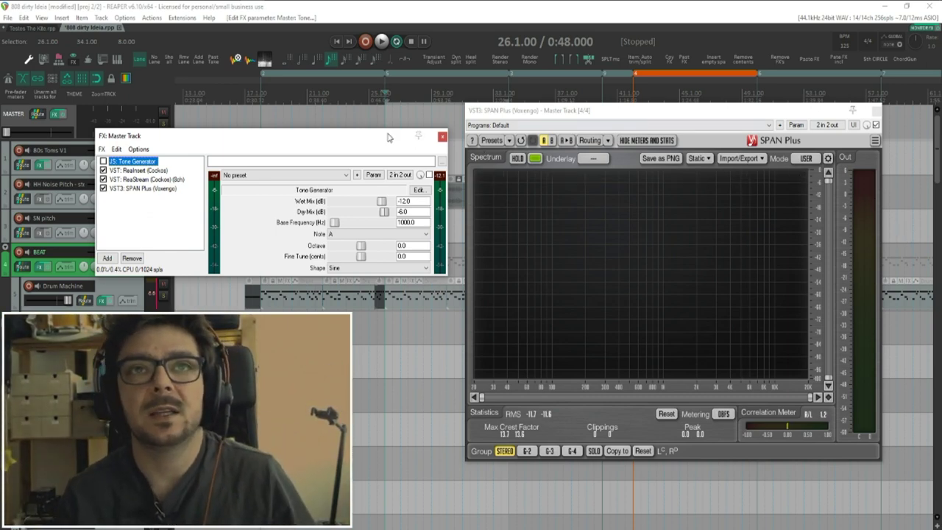
- Switch to the Testes The Kite project in REAPER and show the Media Explorer, shrunk to leave room for the tracks
{"action": "left_click_drag", "start_coordinate": [389, 137], "coordinate": [630, 103]}
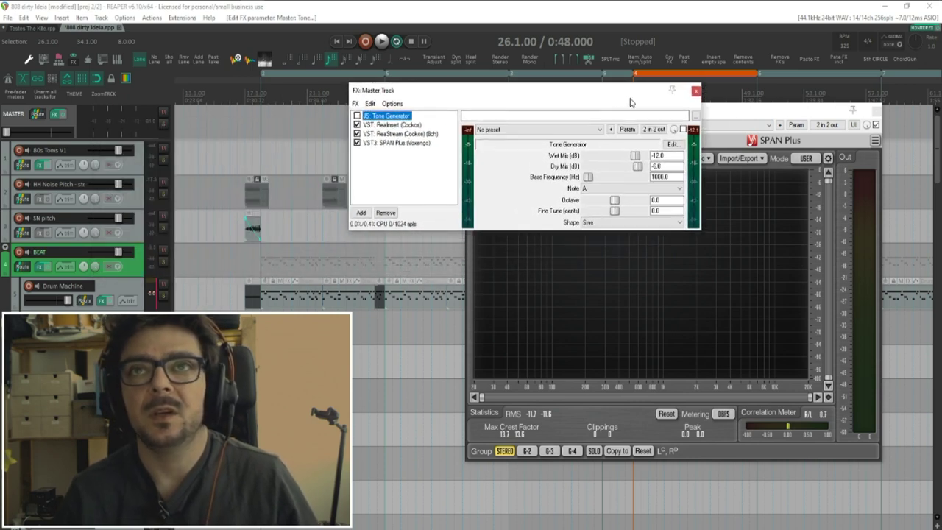
{"action": "left_click", "coordinate": [34, 28]}
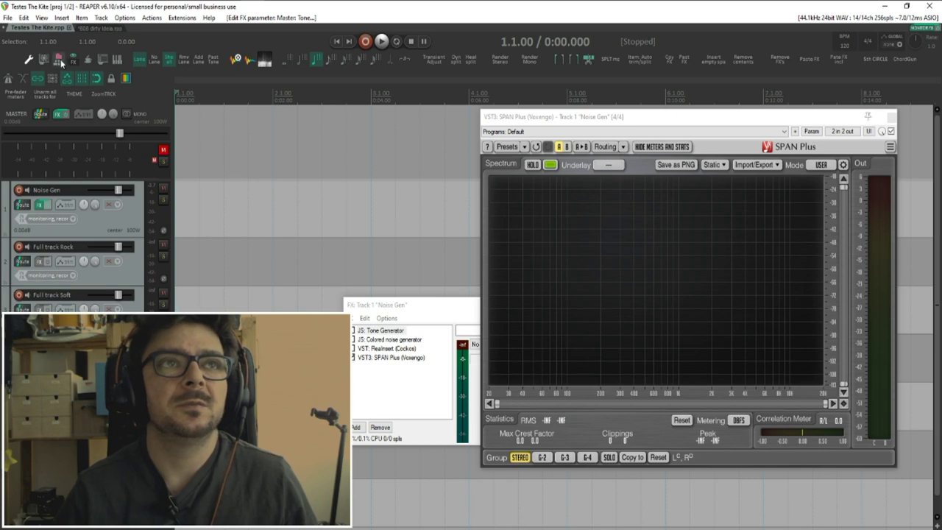
{"action": "left_click", "coordinate": [96, 79]}
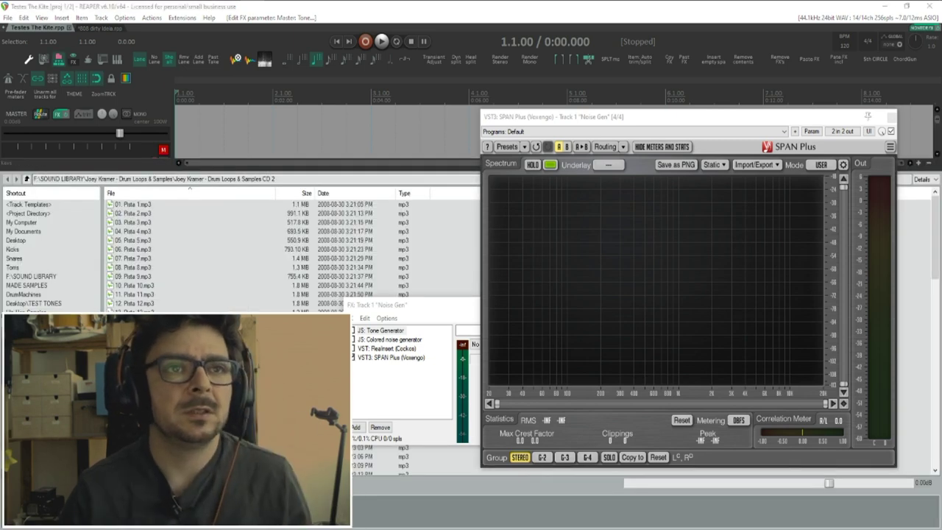
{"action": "left_click_drag", "start_coordinate": [242, 163], "coordinate": [242, 386]}
- Insert a drum loop MP3 from the Media Explorer at the start of the Drums track and lower its volume by 3 dB
{"action": "scroll", "coordinate": [242, 206], "scroll_direction": "down", "scroll_amount": 3}
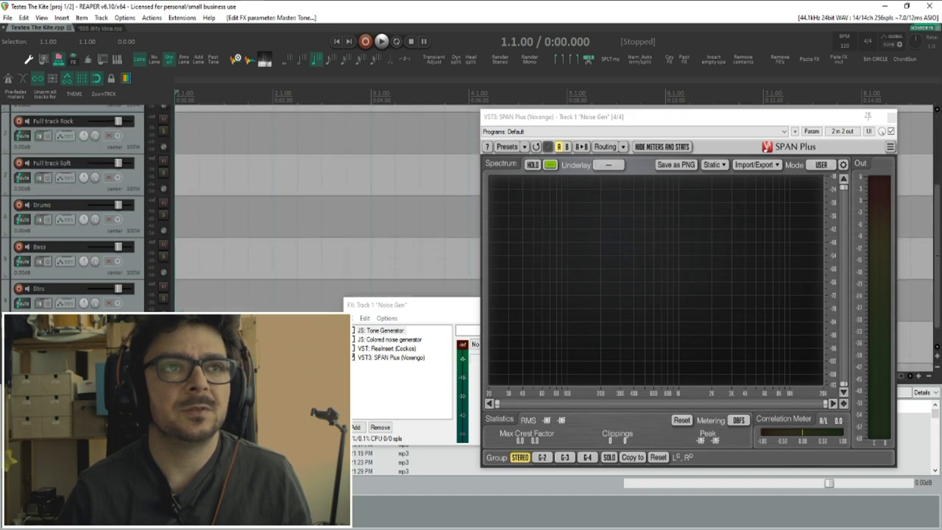
{"action": "scroll", "coordinate": [75, 274], "scroll_direction": "up", "scroll_amount": 1}
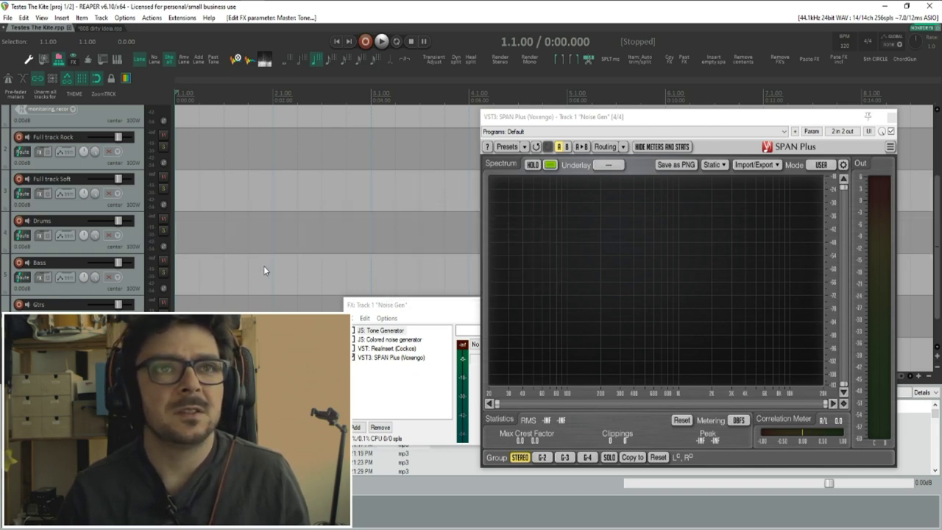
{"action": "left_click_drag", "start_coordinate": [263, 266], "coordinate": [289, 249]}
{"action": "left_click", "coordinate": [247, 241]}
{"action": "key", "text": "minus"}
{"action": "key", "text": "minus"}
{"action": "key", "text": "minus"}
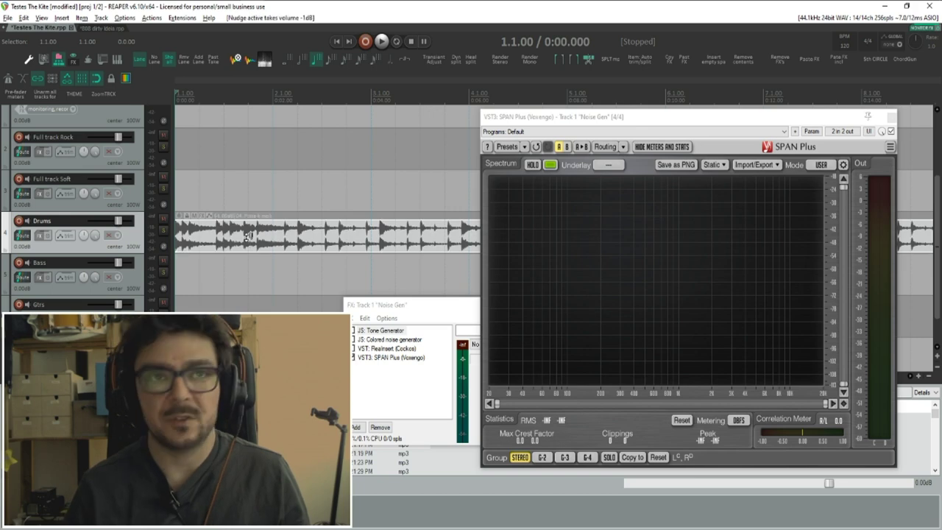
{"action": "scroll", "coordinate": [247, 241], "scroll_direction": "down", "scroll_amount": 3}
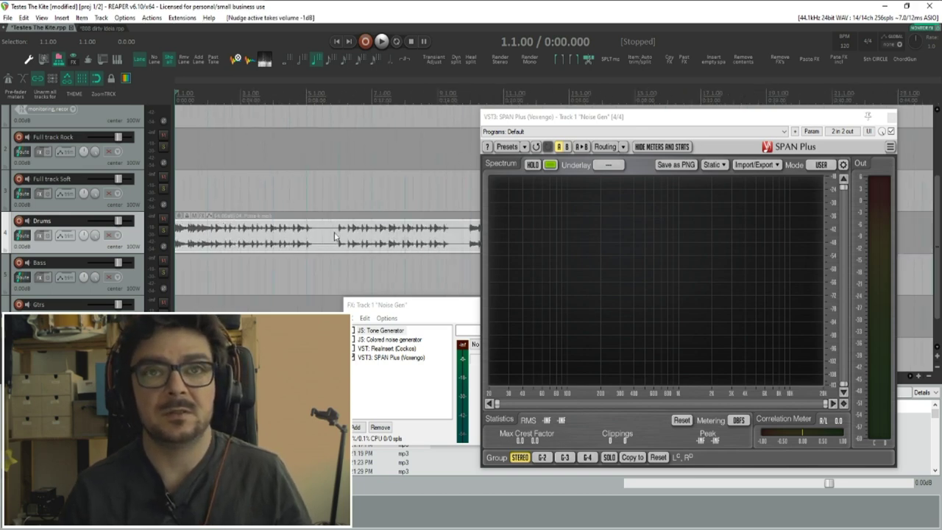
- Unmute the master track with its effects chain open and play the drum loop
{"action": "scroll", "coordinate": [72, 167], "scroll_direction": "up", "scroll_amount": 3}
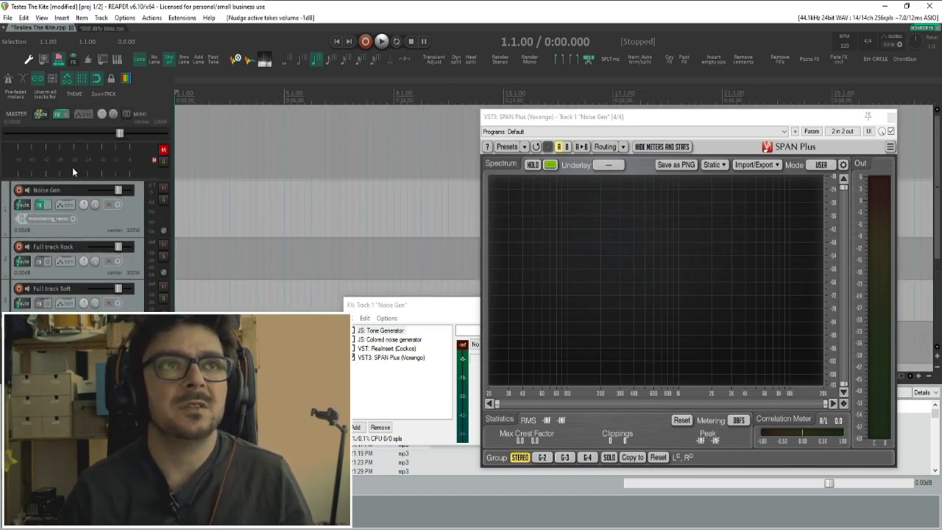
{"action": "left_click", "coordinate": [59, 115]}
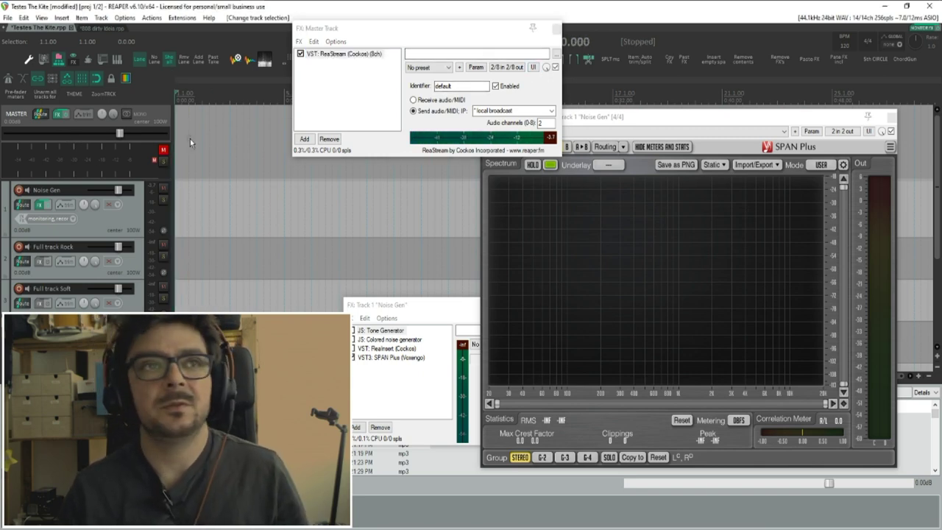
{"action": "left_click", "coordinate": [163, 150]}
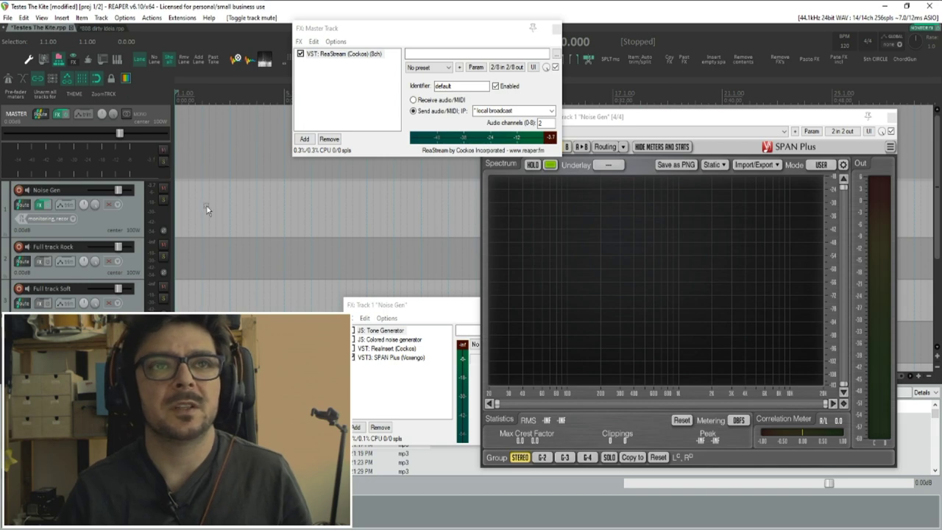
{"action": "key", "text": "space"}
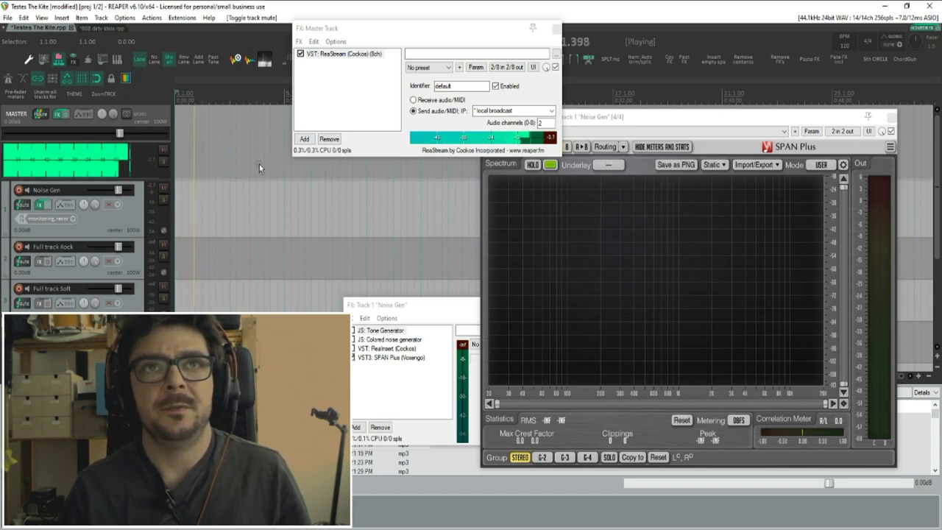
- Close the effects chain window of the Noise Gen track
{"action": "left_click", "coordinate": [413, 303]}
{"action": "key", "text": "Escape"}
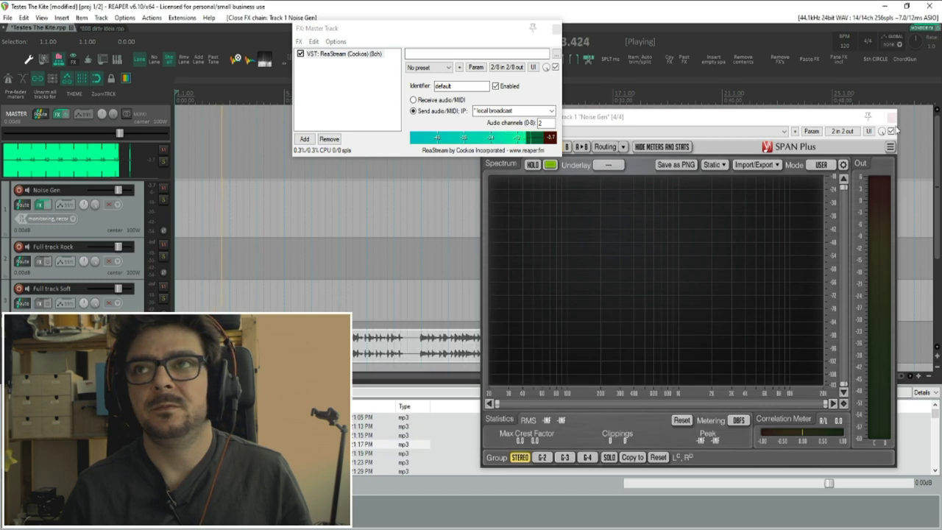
- Close the master track's effects chain window and stop playback of the drum loop
{"action": "key", "text": "Escape"}
{"action": "left_click_drag", "start_coordinate": [440, 44], "coordinate": [505, 42]}
{"action": "left_click", "coordinate": [621, 30]}
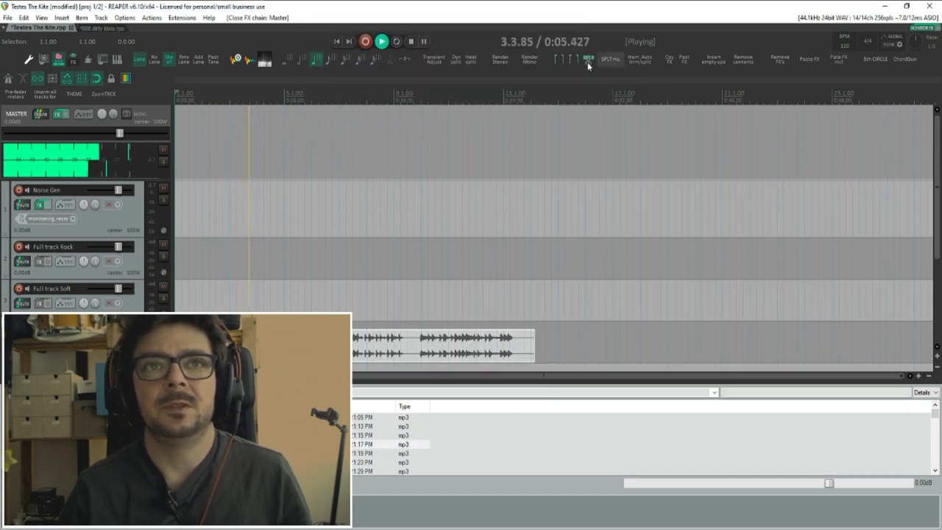
{"action": "key", "text": "space"}
- Add the ReaInsert plug-in to the Drums track's effects chain
{"action": "scroll", "coordinate": [190, 288], "scroll_direction": "down", "scroll_amount": 2}
{"action": "left_click", "coordinate": [138, 273]}
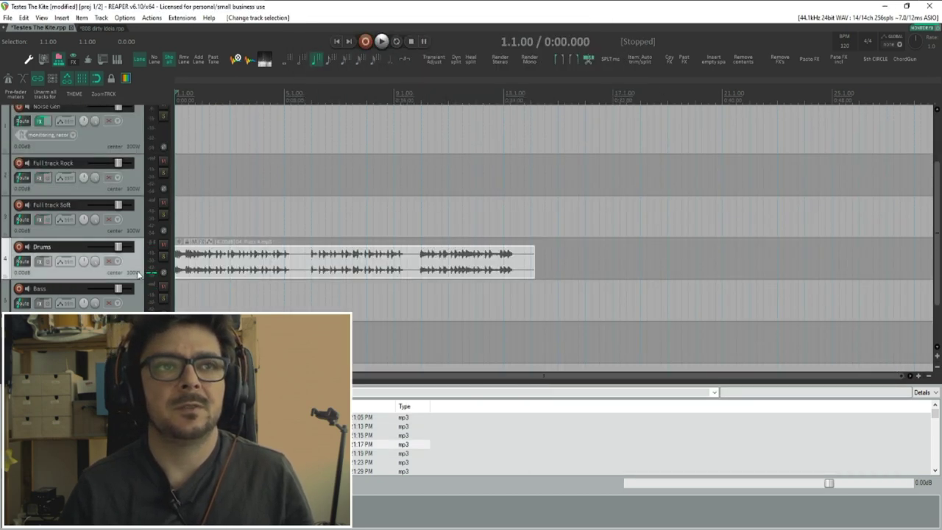
{"action": "left_click", "coordinate": [41, 262]}
{"action": "left_click_drag", "start_coordinate": [501, 198], "coordinate": [549, 65]}
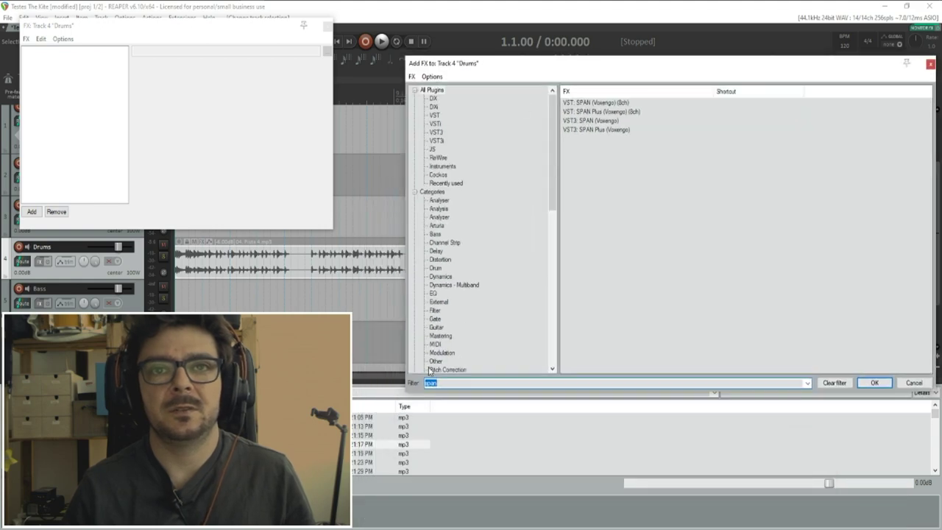
{"action": "type", "text": "insert"}
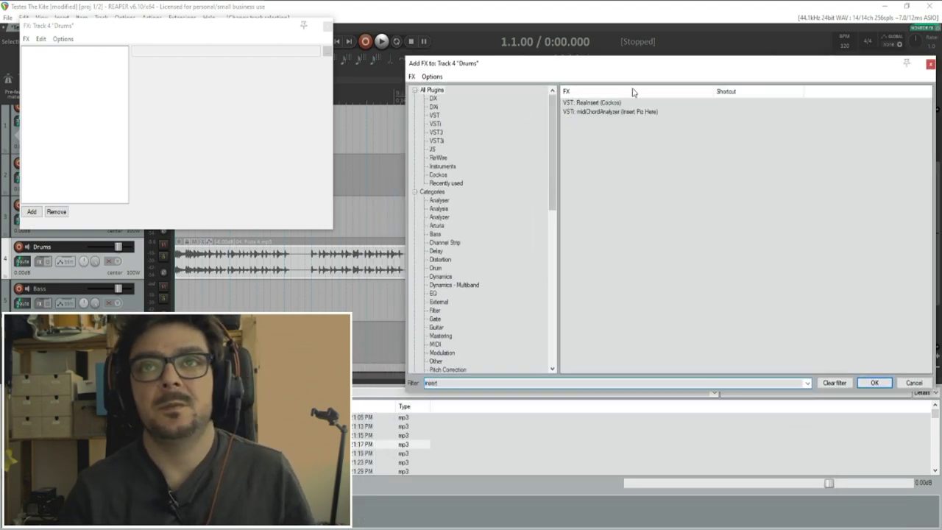
{"action": "double_click", "coordinate": [591, 102]}
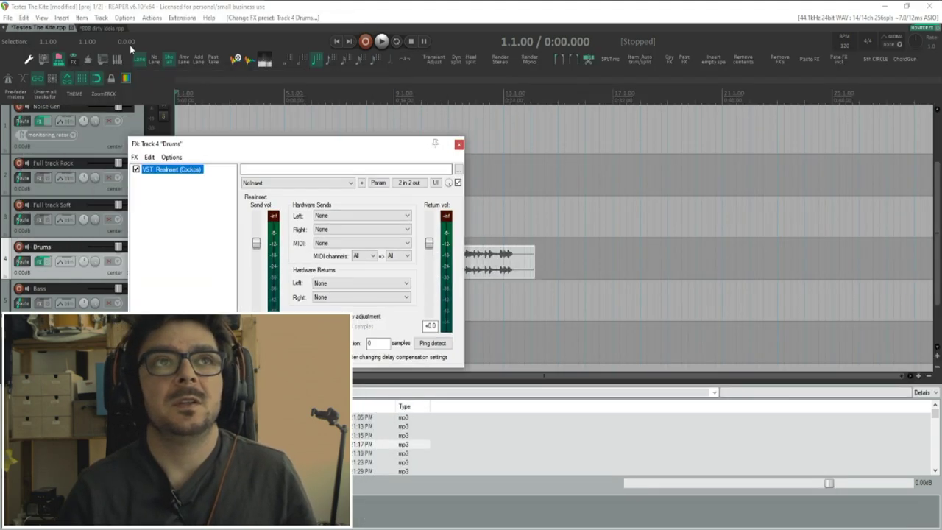
- Bypass ReaInsert on the master track of the 808 dirty Ideia project, then close that project
{"action": "left_click", "coordinate": [103, 28]}
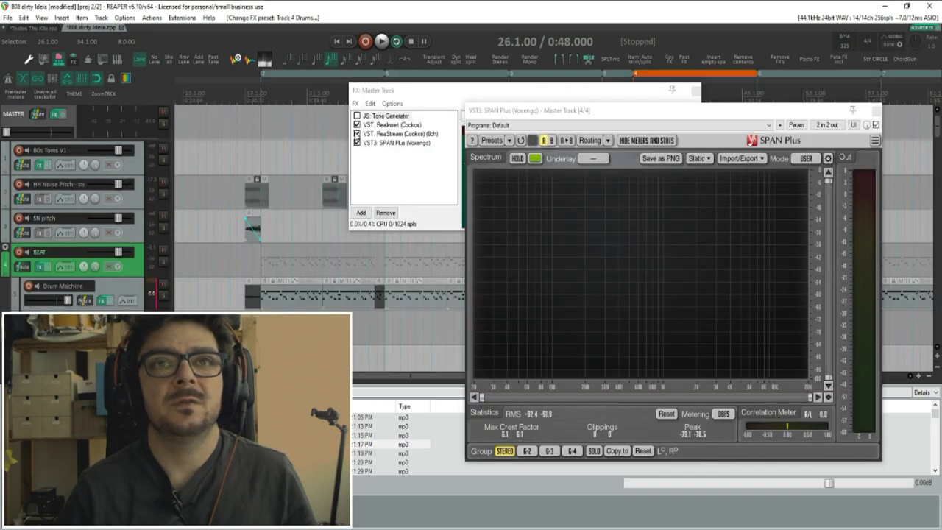
{"action": "left_click", "coordinate": [357, 125]}
{"action": "left_click", "coordinate": [695, 91]}
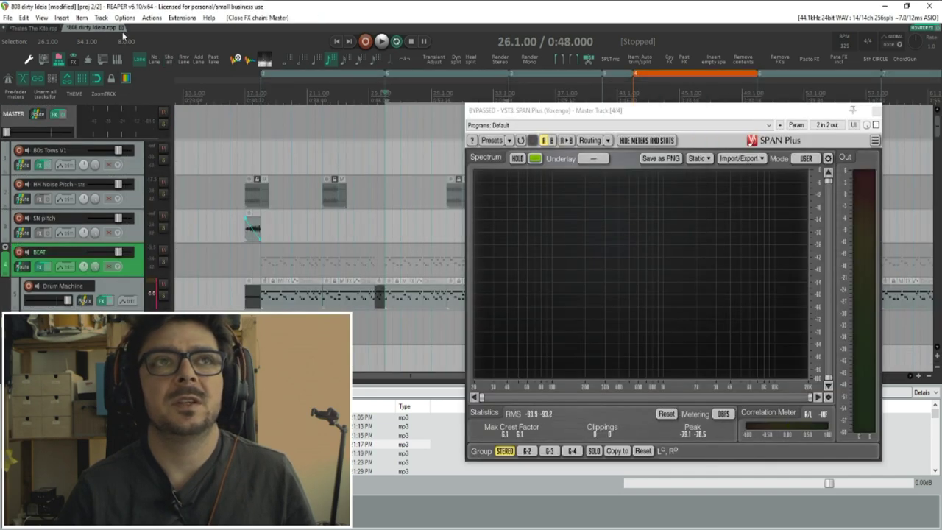
{"action": "left_click", "coordinate": [122, 30]}
{"action": "left_click", "coordinate": [474, 310]}
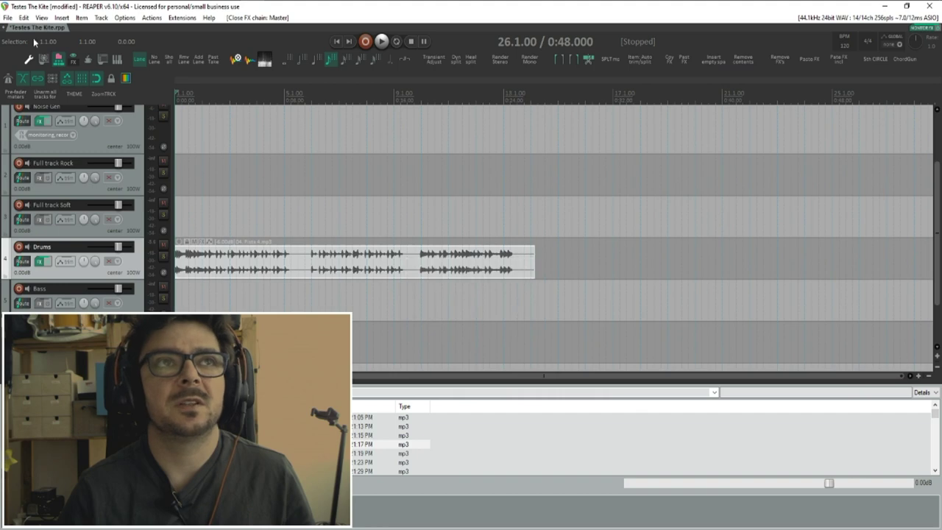
- Load the Xpressor 500 preset in the Drums track's ReaInsert, run ping detection for delay compensation and close the effects window
{"action": "left_click", "coordinate": [588, 113]}
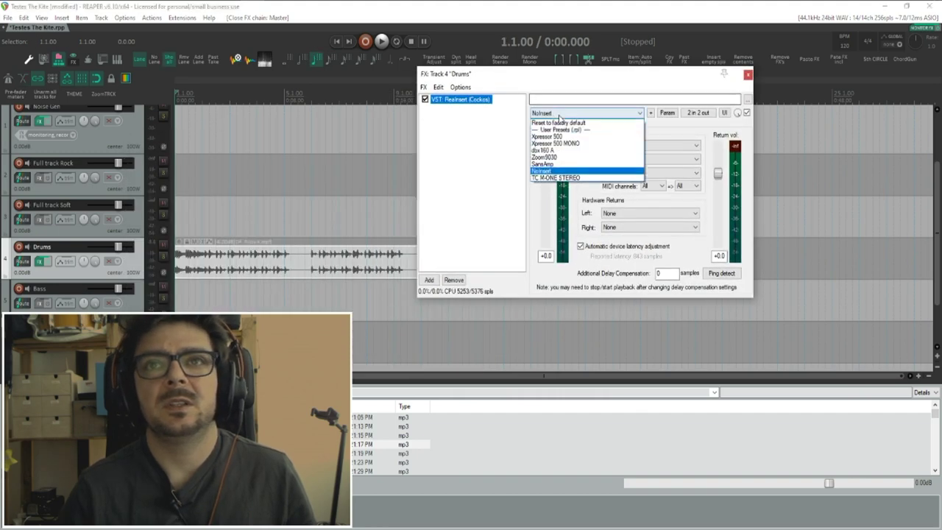
{"action": "left_click", "coordinate": [581, 145]}
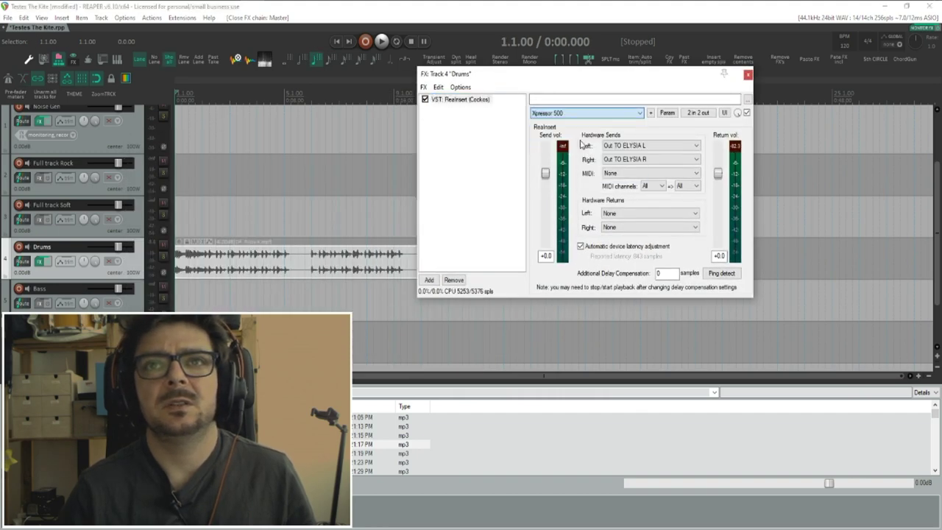
{"action": "left_click", "coordinate": [723, 274]}
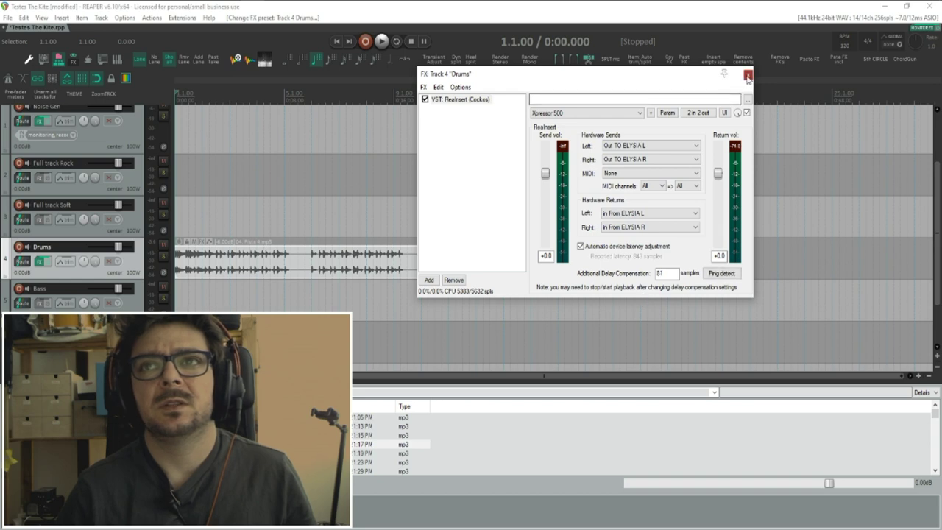
{"action": "key", "text": "Escape"}
- Audition the drum loop through ReaInsert, with the Drums track's effects chain window reopened beside the start of the waveform
{"action": "key", "text": "space"}
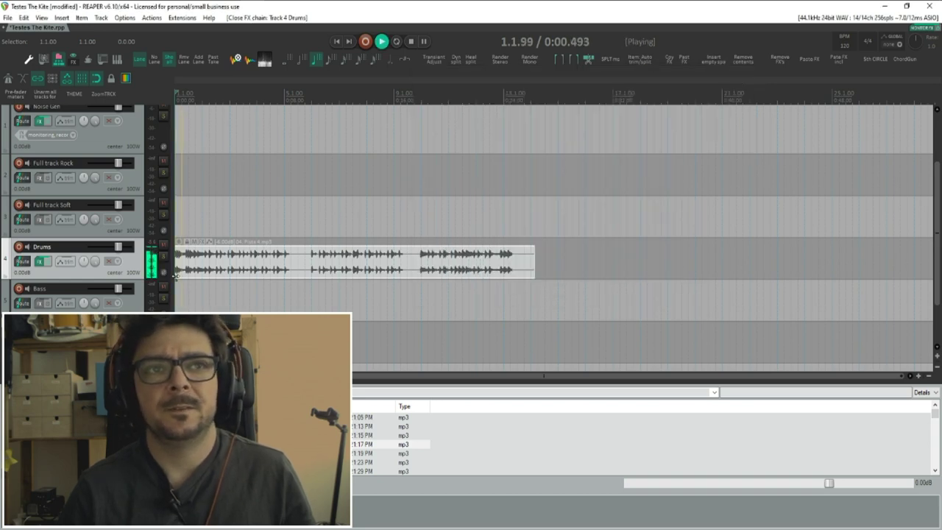
{"action": "key", "text": "space"}
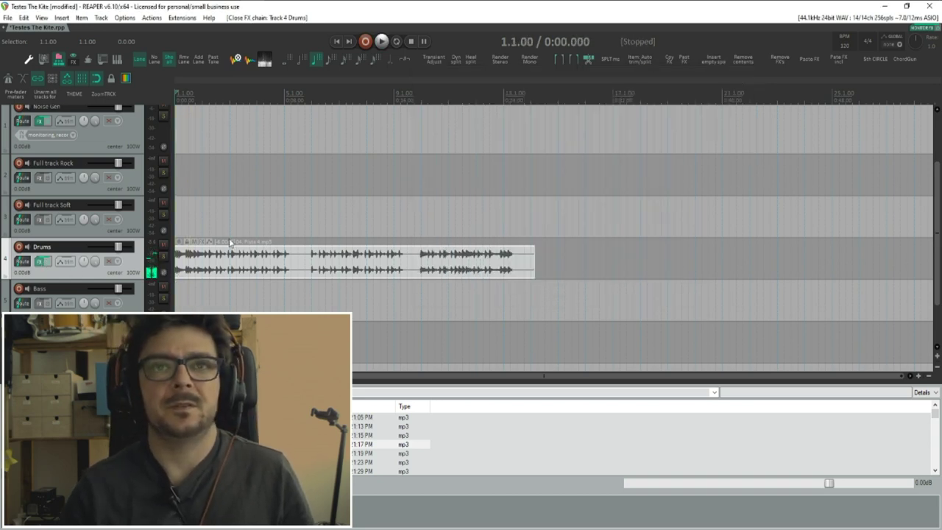
{"action": "key", "text": "f"}
{"action": "left_click_drag", "start_coordinate": [637, 75], "coordinate": [735, 75]}
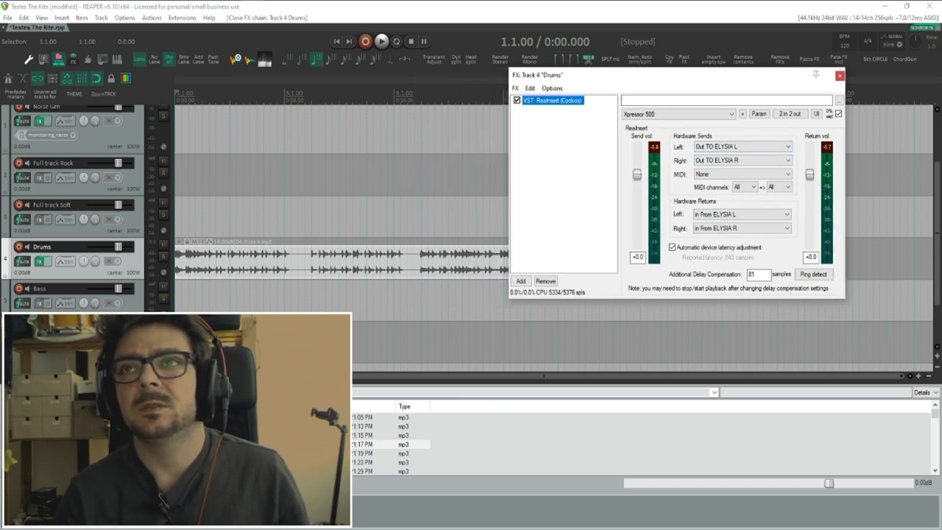
{"action": "key", "text": "space"}
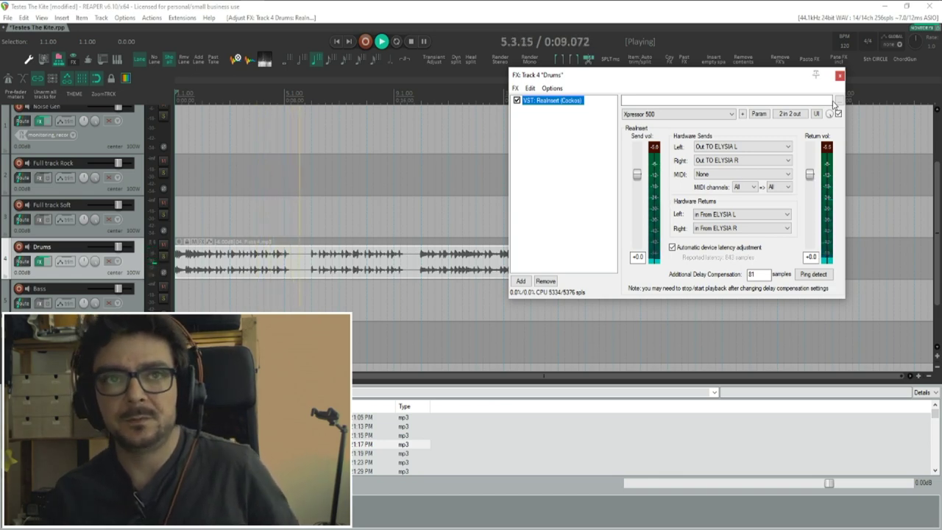
{"action": "key", "text": "space"}
- Set up a repeating time selection over the second drum passage, from 5.4.99 to 9.2.32
{"action": "left_click", "coordinate": [310, 274]}
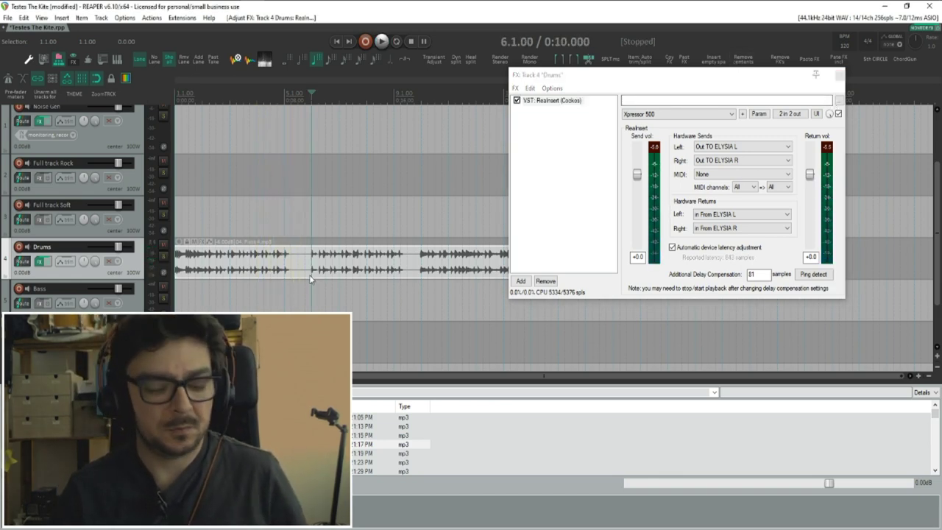
{"action": "key", "text": "space"}
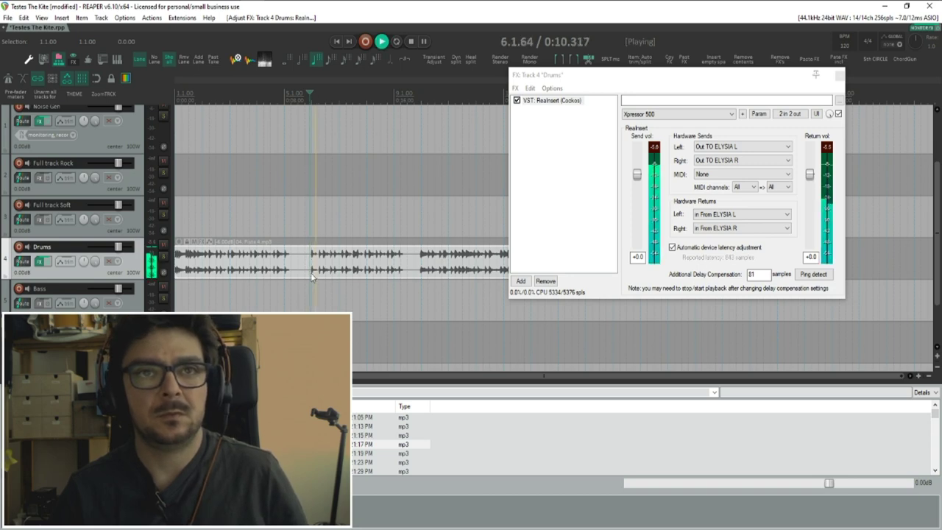
{"action": "key", "text": "space"}
{"action": "left_click_drag", "start_coordinate": [310, 277], "coordinate": [402, 265]}
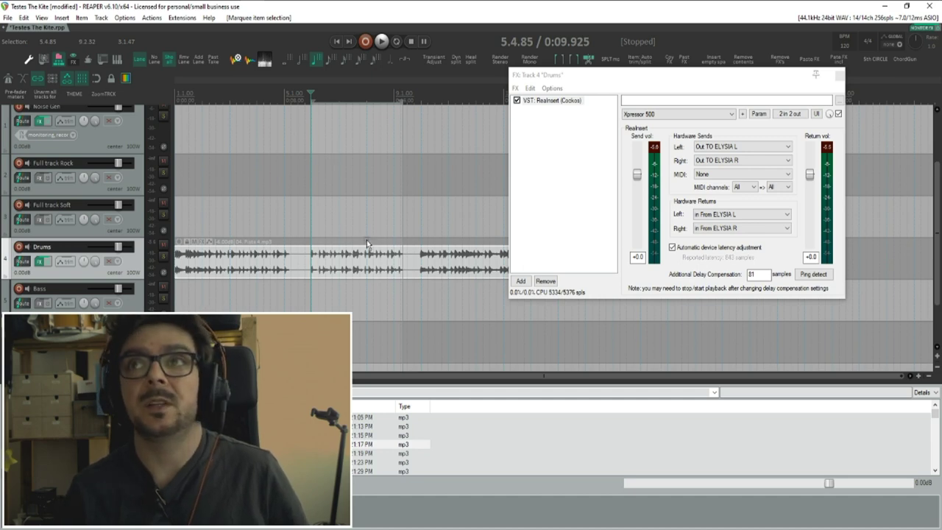
{"action": "key", "text": "space"}
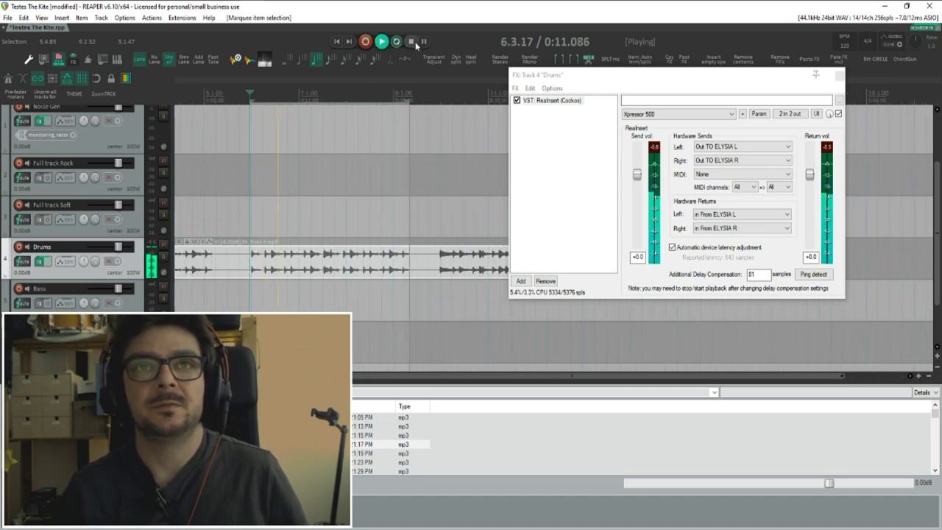
{"action": "key", "text": "space"}
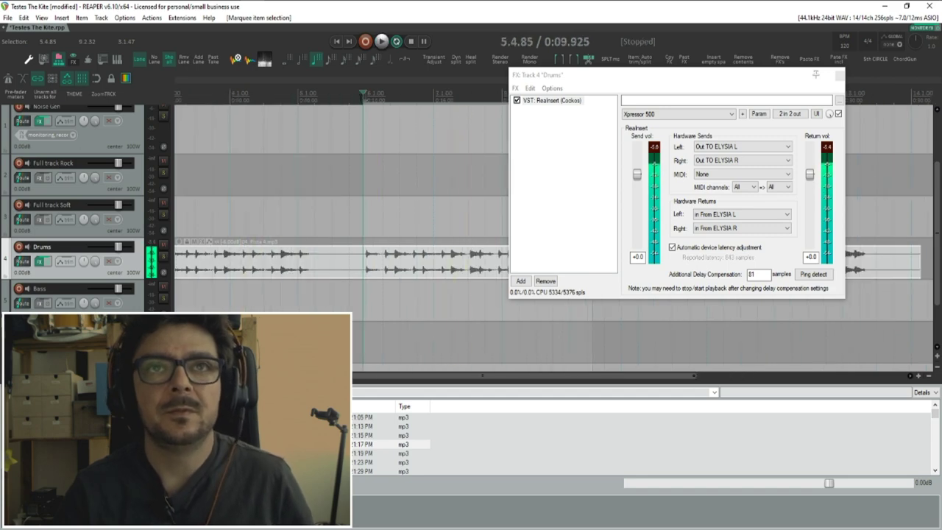
{"action": "left_click_drag", "start_coordinate": [365, 97], "coordinate": [368, 100]}
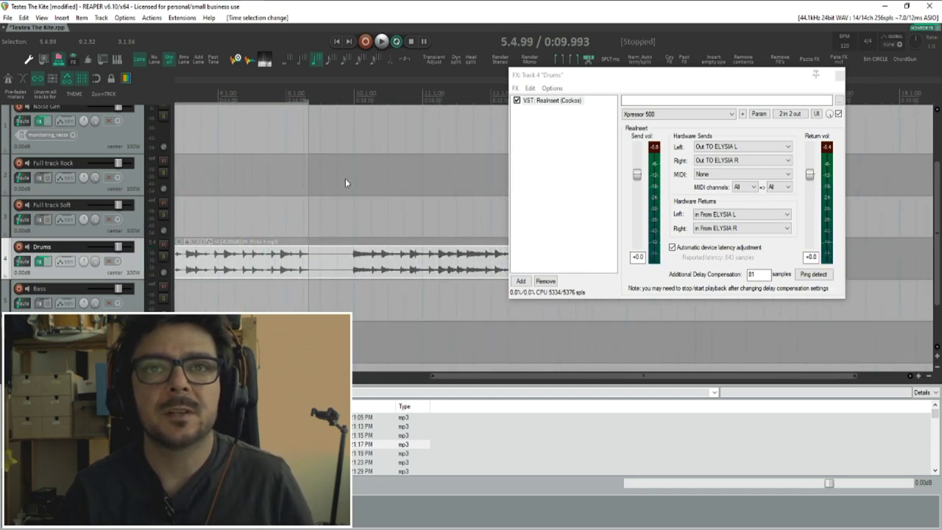
- Play the looped drum selection through the external processor with the ReaInsert meters in view, and stop playback after the audition
{"action": "key", "text": "space"}
{"action": "left_click_drag", "start_coordinate": [644, 77], "coordinate": [662, 76]}
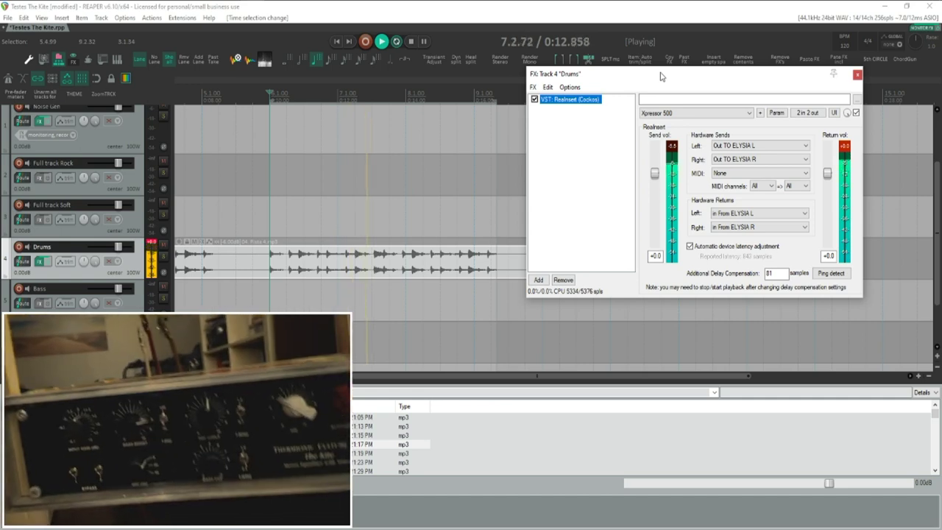
{"action": "key", "text": "space"}
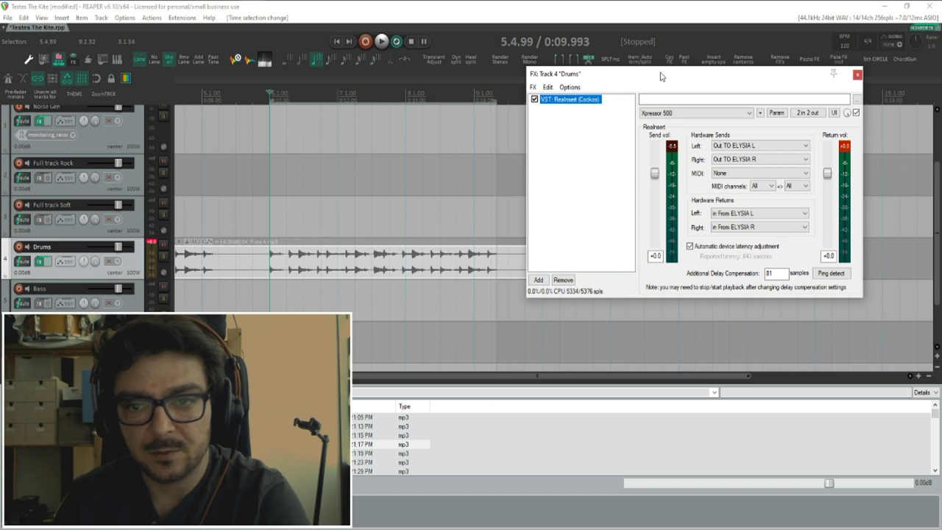
- Reset the clip indicators on ReaInsert's return meter and the Drums track's meter
{"action": "left_click", "coordinate": [845, 147]}
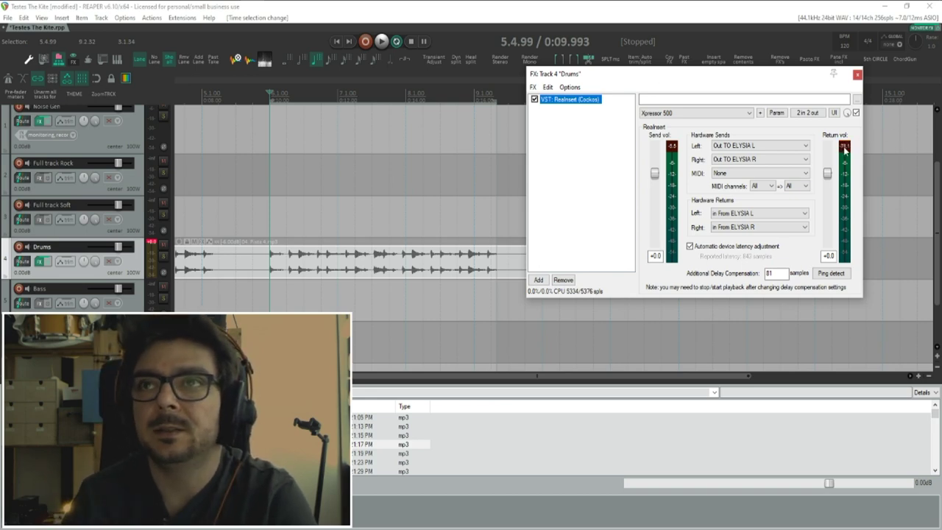
{"action": "left_click_drag", "start_coordinate": [782, 74], "coordinate": [741, 83]}
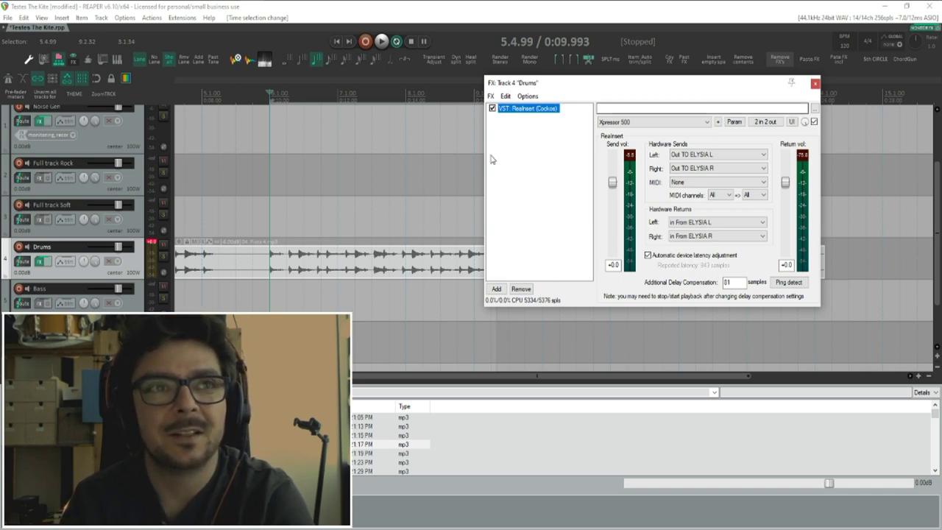
{"action": "left_click", "coordinate": [154, 244]}
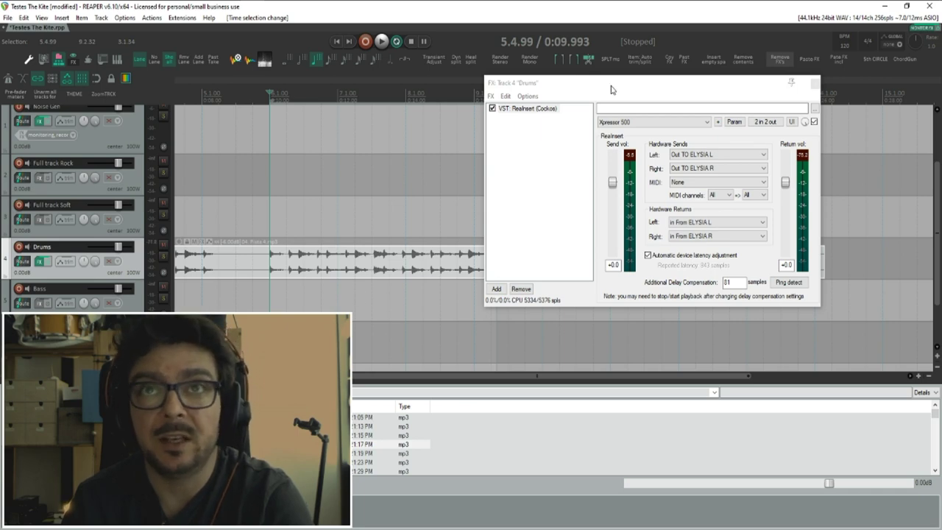
{"action": "left_click_drag", "start_coordinate": [572, 84], "coordinate": [511, 112]}
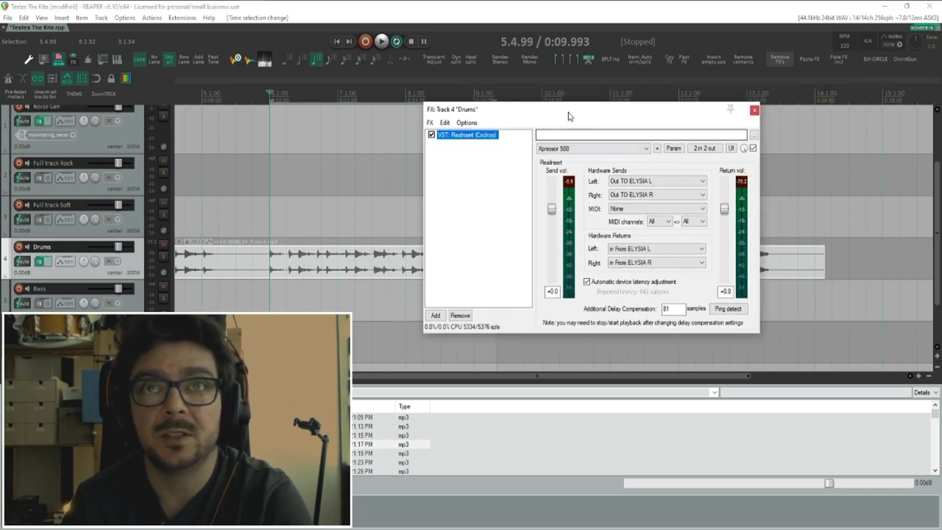
{"action": "left_click_drag", "start_coordinate": [568, 116], "coordinate": [626, 101]}
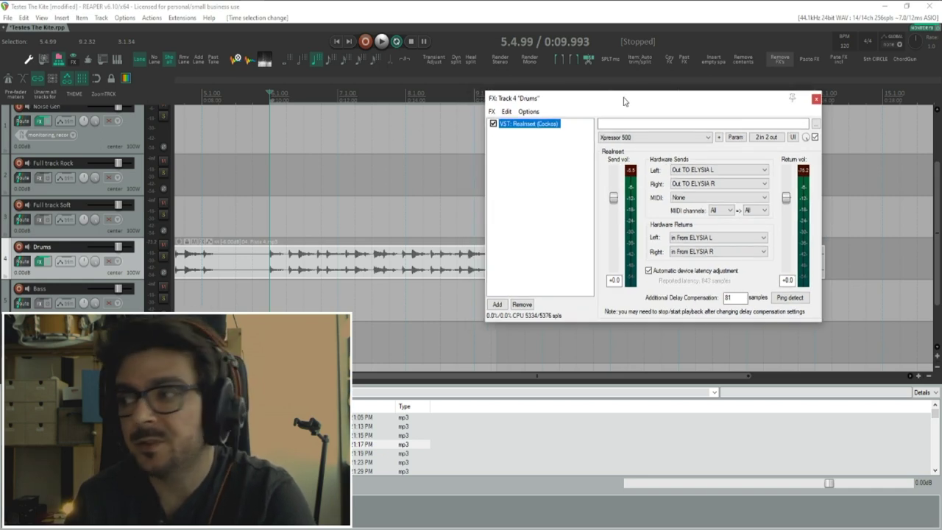
{"action": "left_click_drag", "start_coordinate": [609, 105], "coordinate": [590, 102]}
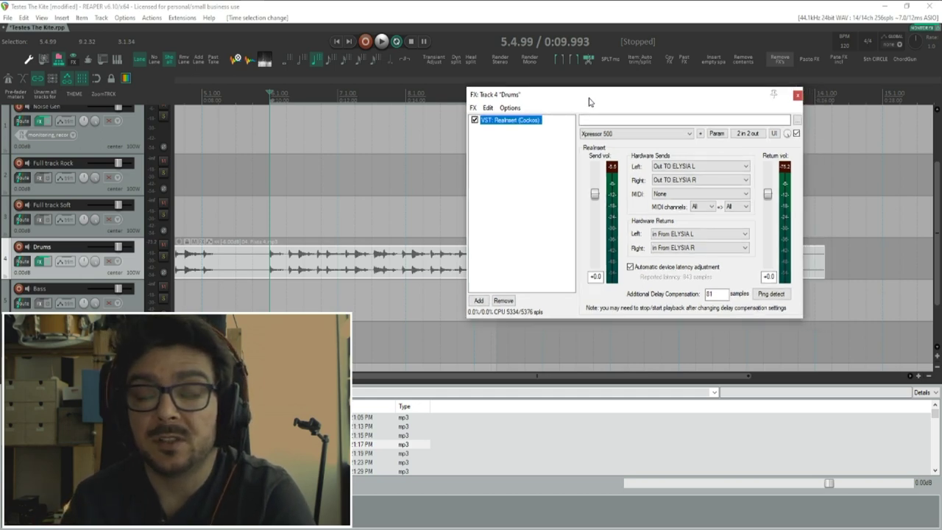